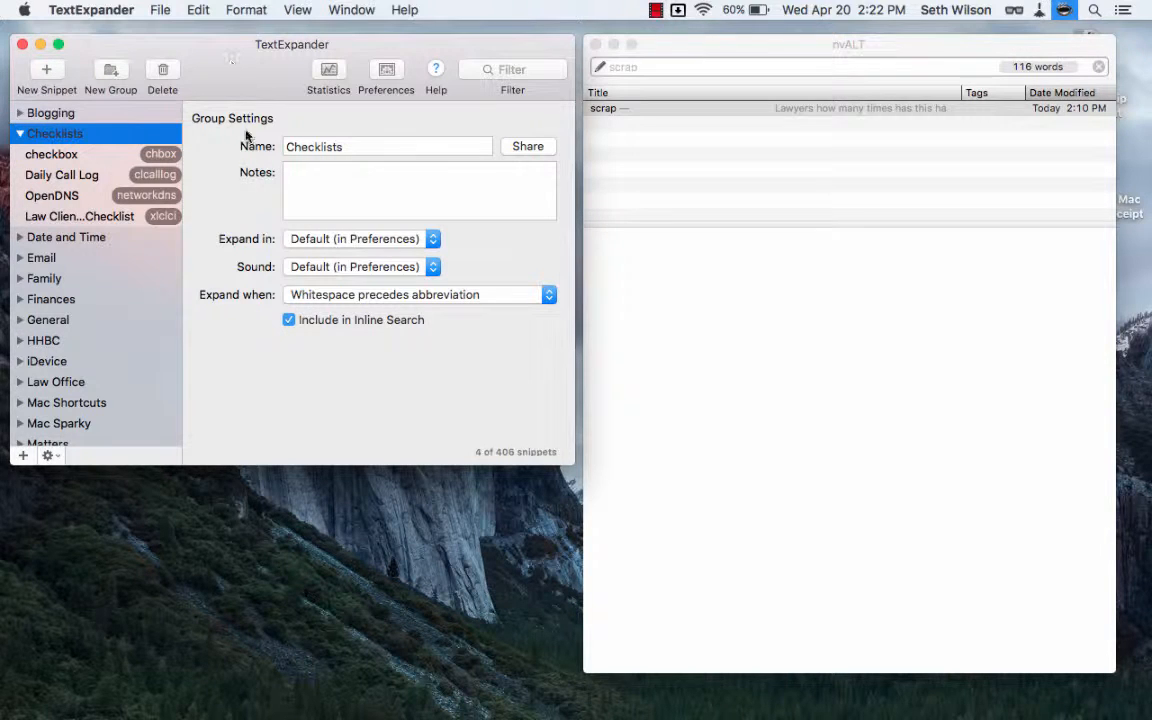
Open the Law Client Information Checklist snippet and review its letter text, fill-ins and abbreviation.
{"action": "left_click", "coordinate": [89, 220]}
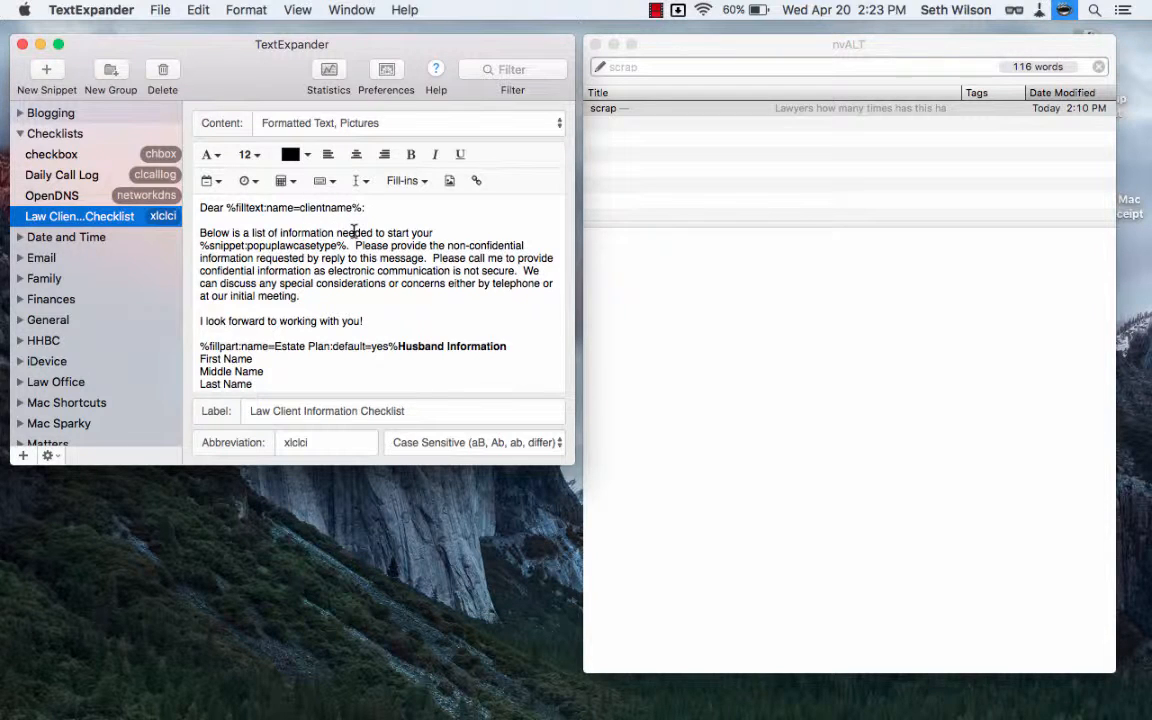
{"action": "left_click", "coordinate": [663, 272]}
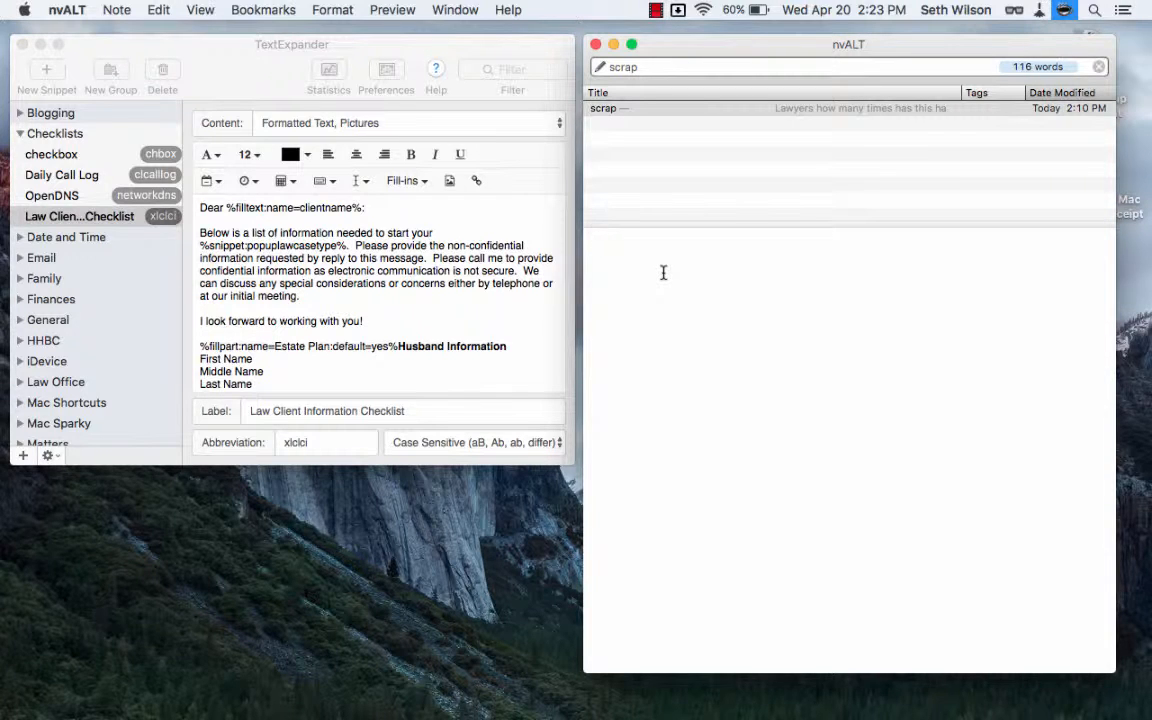
{"action": "scroll", "coordinate": [338, 268], "scroll_direction": "down", "scroll_amount": 15}
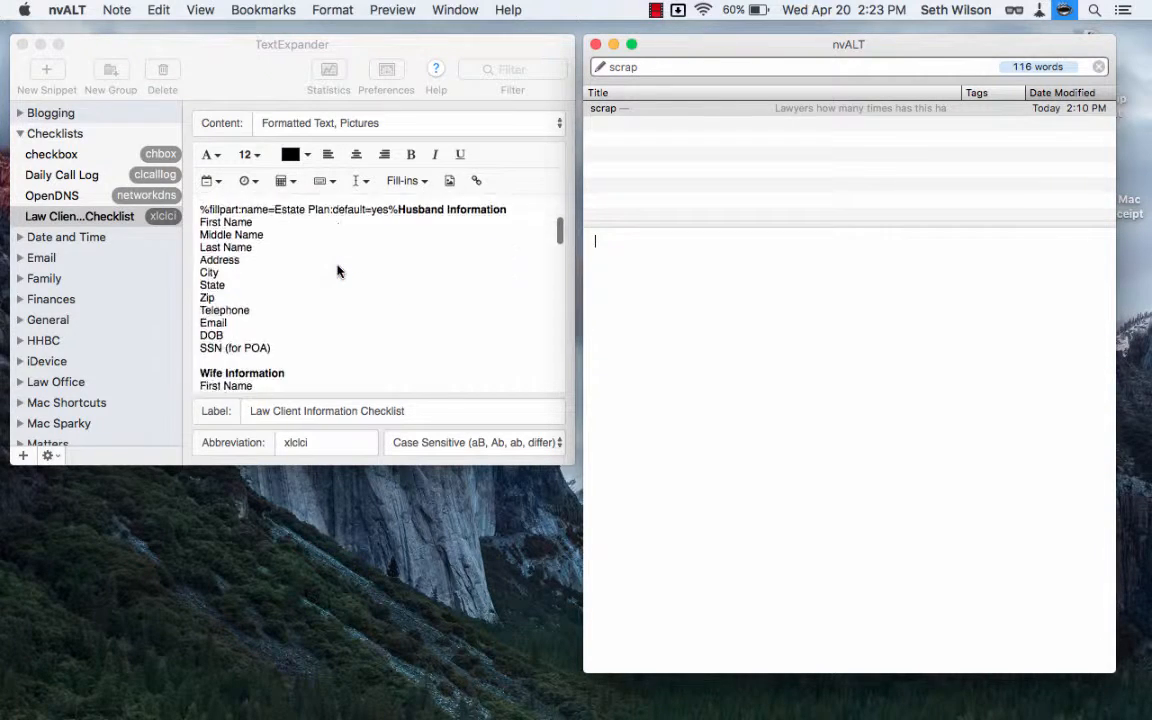
{"action": "scroll", "coordinate": [338, 268], "scroll_direction": "down", "scroll_amount": 15}
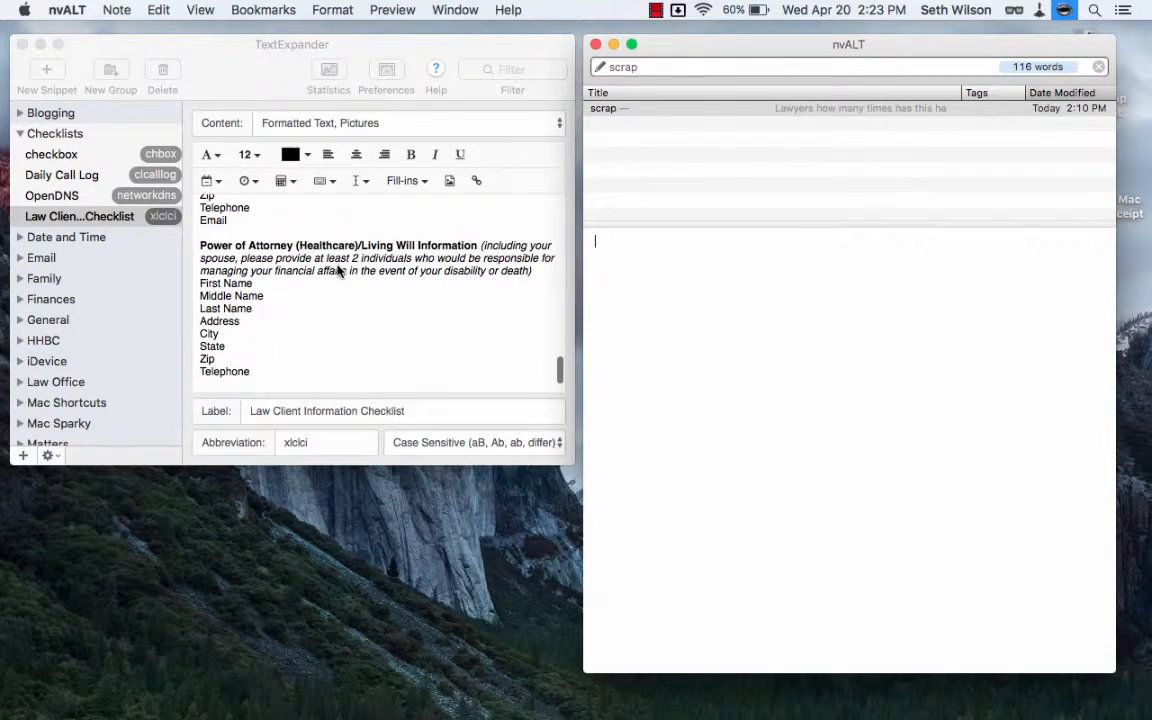
{"action": "left_click", "coordinate": [334, 442]}
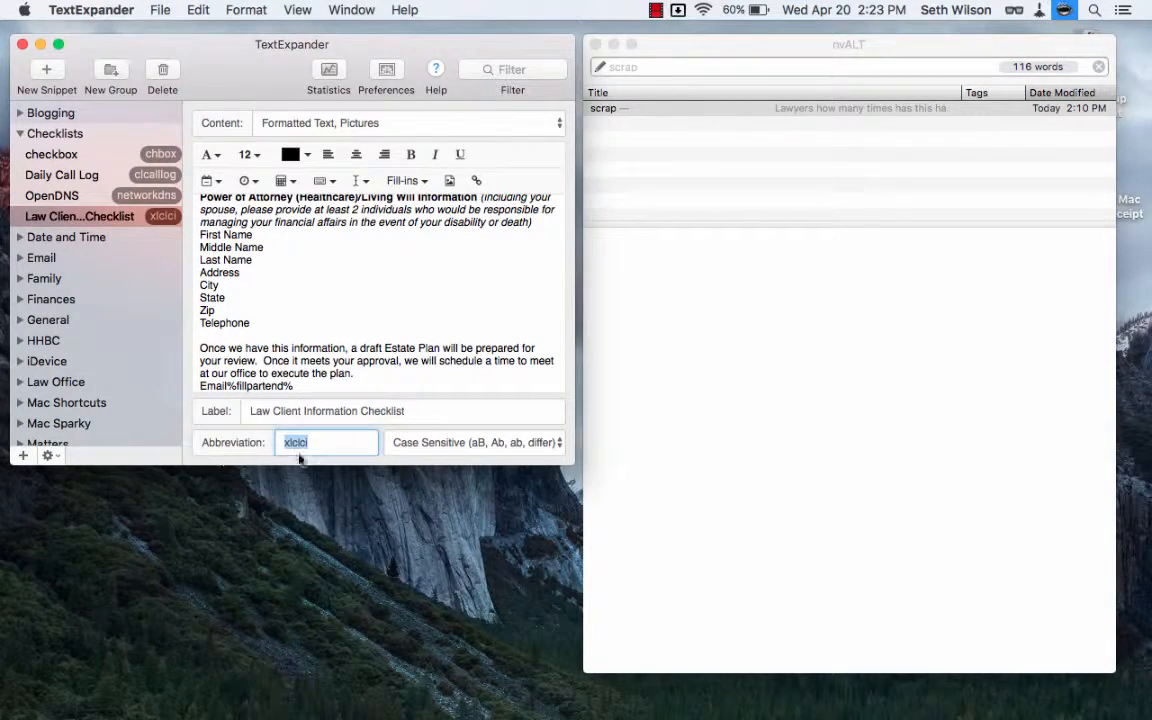
Switch to nvALT and expand the law client checklist snippet in the scrap note with the abbreviation xlclci.
{"action": "left_click", "coordinate": [686, 350]}
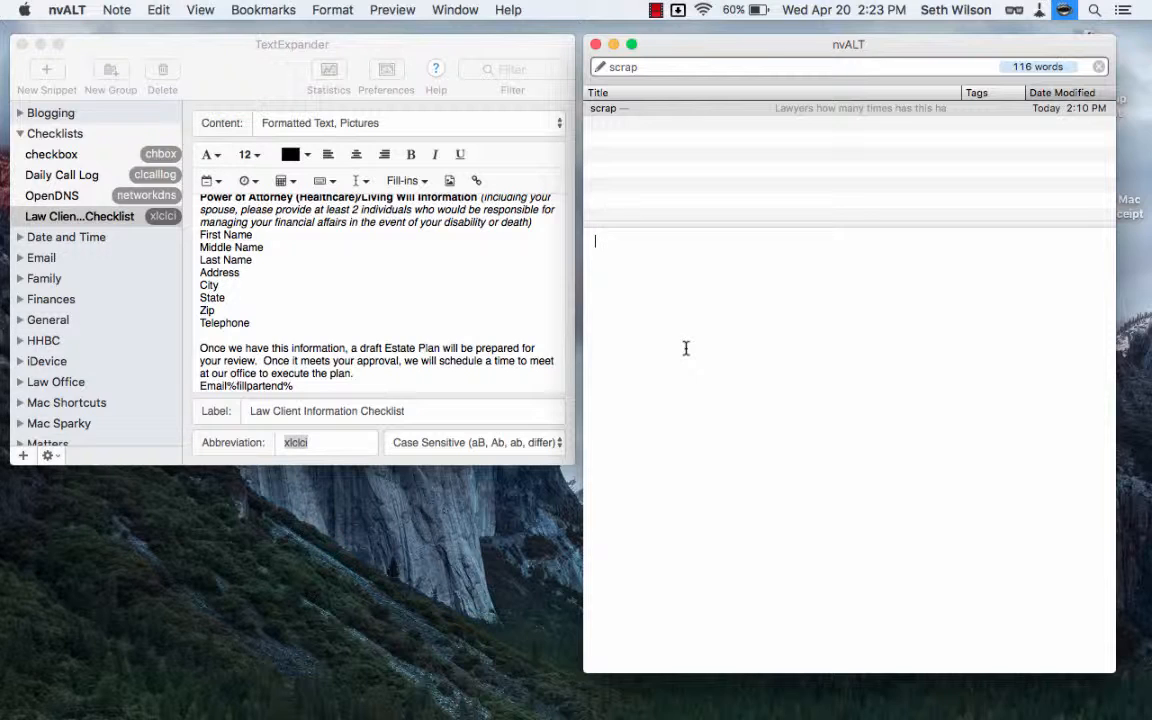
{"action": "type", "text": "xlclci"}
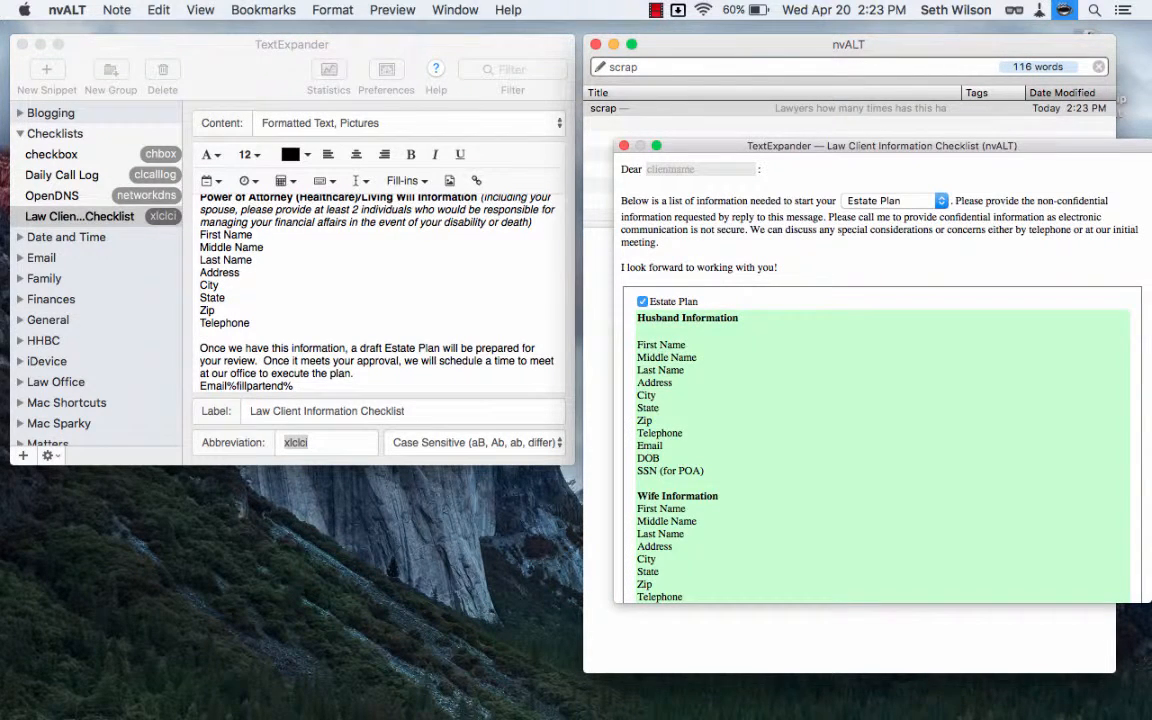
Fill in the client's first name in the snippet form and choose Estate Plan as the case type.
{"action": "left_click_drag", "start_coordinate": [865, 150], "coordinate": [802, 155]}
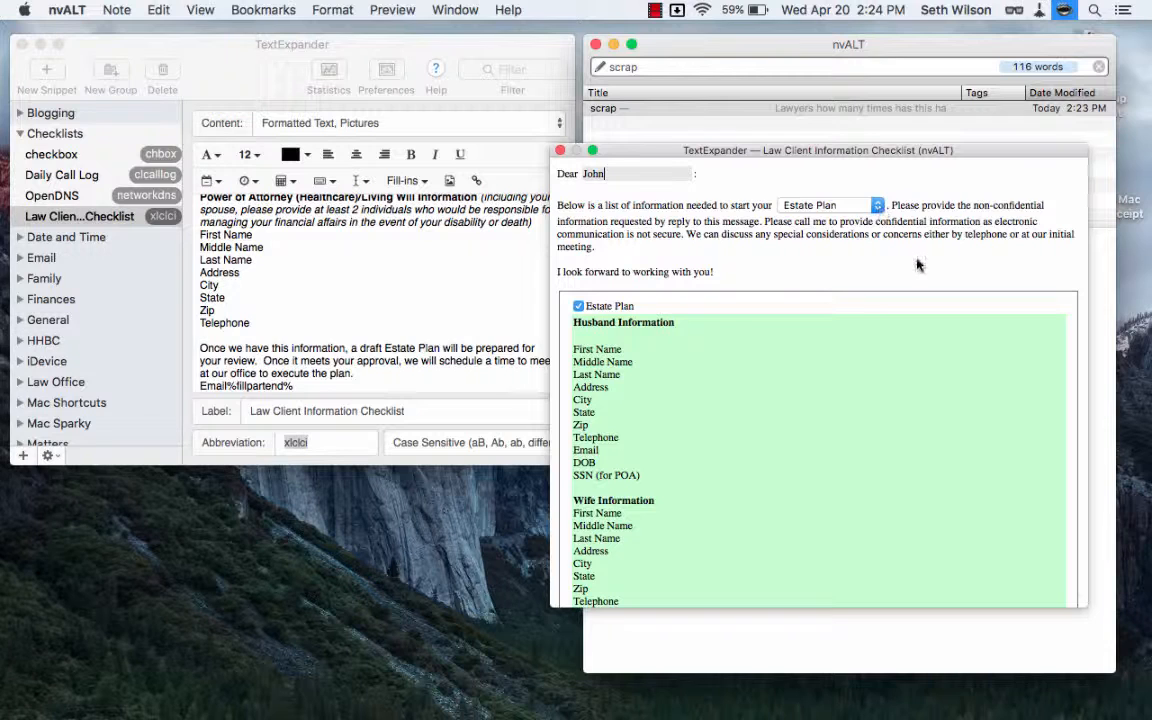
{"action": "left_click", "coordinate": [878, 207]}
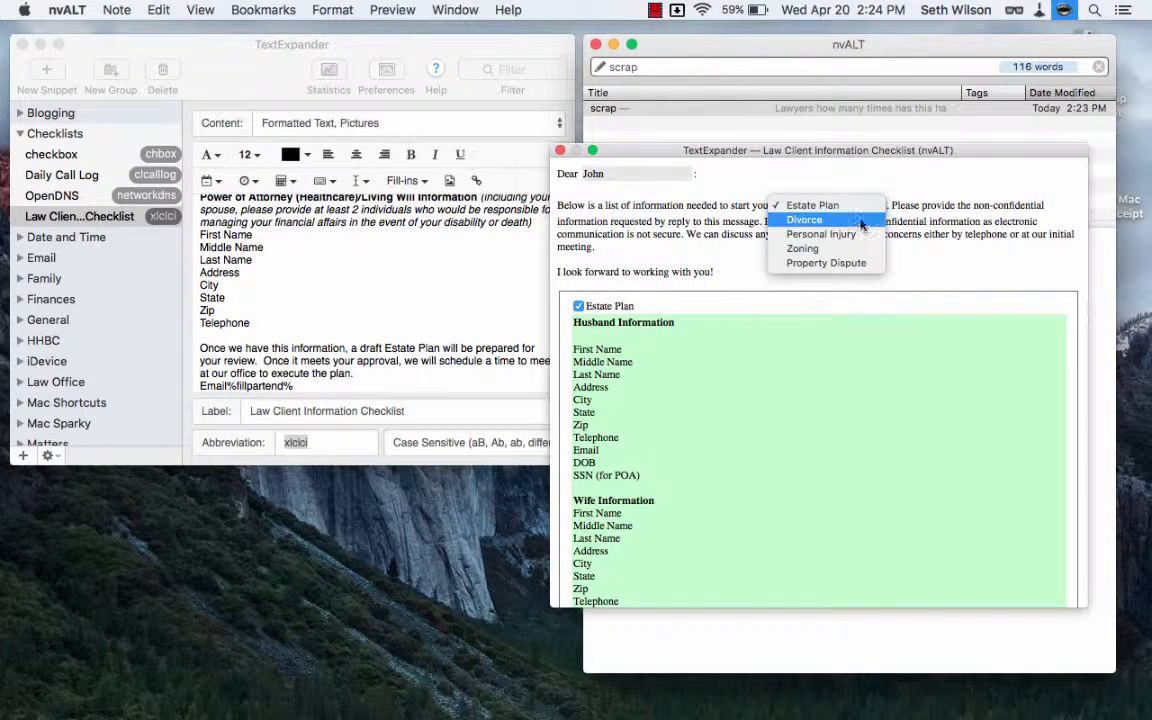
{"action": "left_click", "coordinate": [845, 205]}
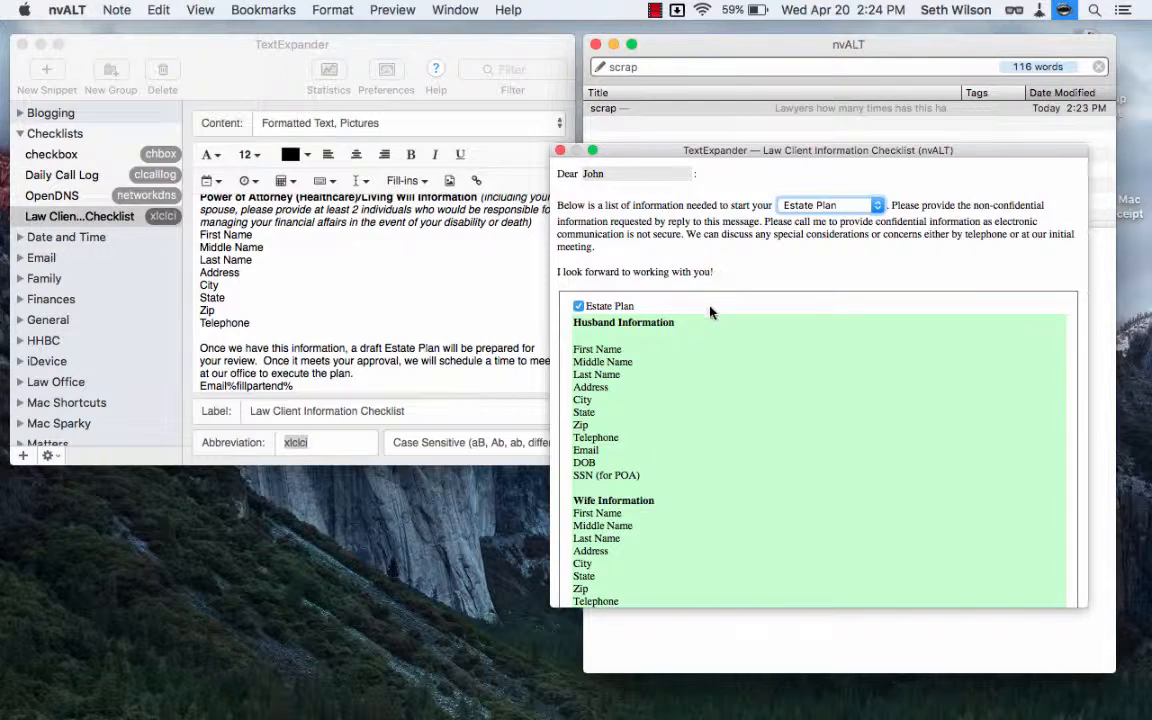
Exclude the optional Estate Plan section from the form and include it again.
{"action": "scroll", "coordinate": [712, 311], "scroll_direction": "down", "scroll_amount": 3}
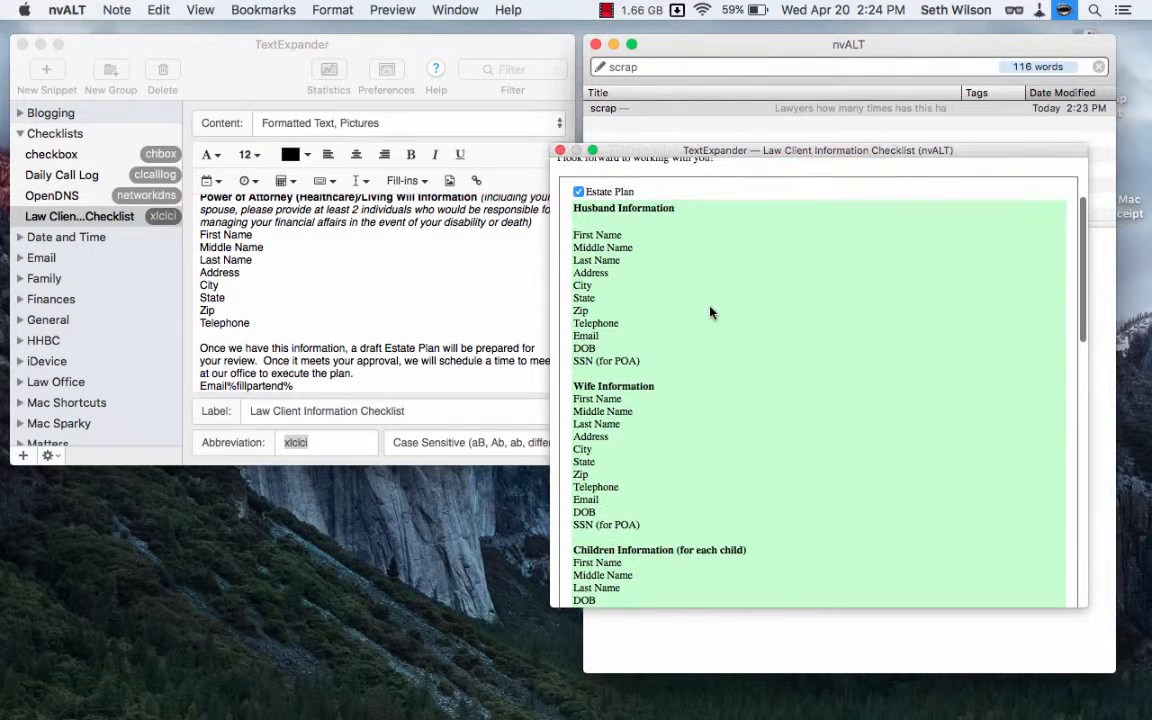
{"action": "left_click", "coordinate": [579, 193]}
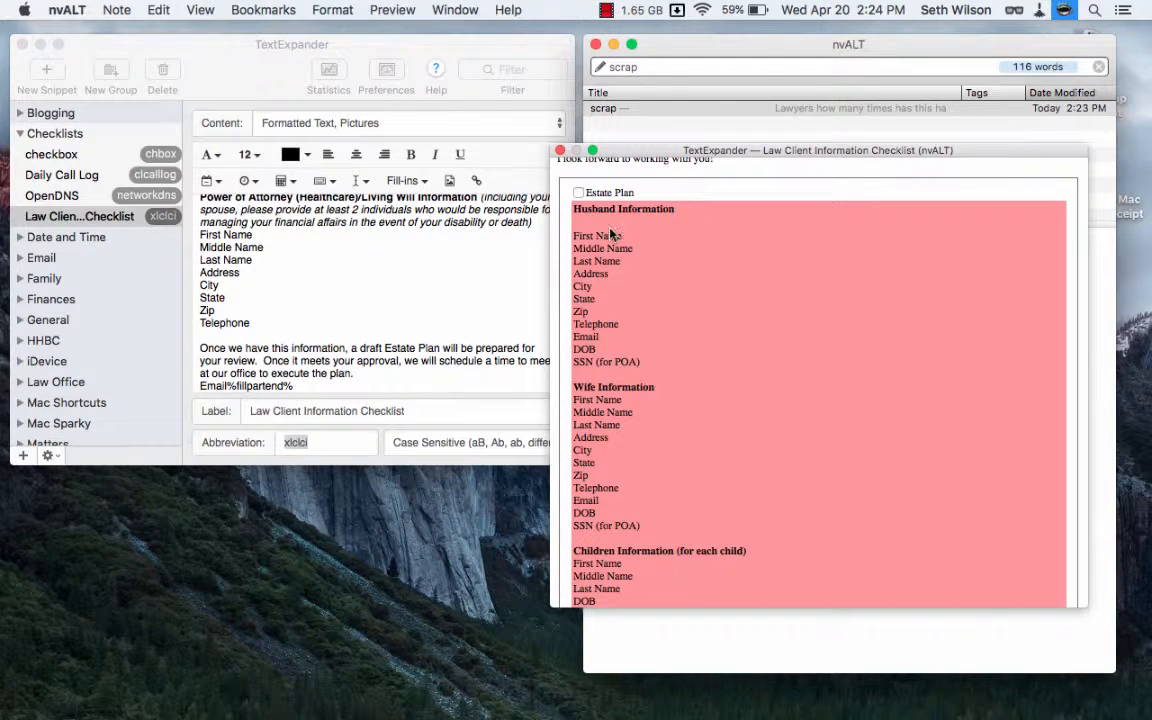
{"action": "left_click", "coordinate": [579, 193]}
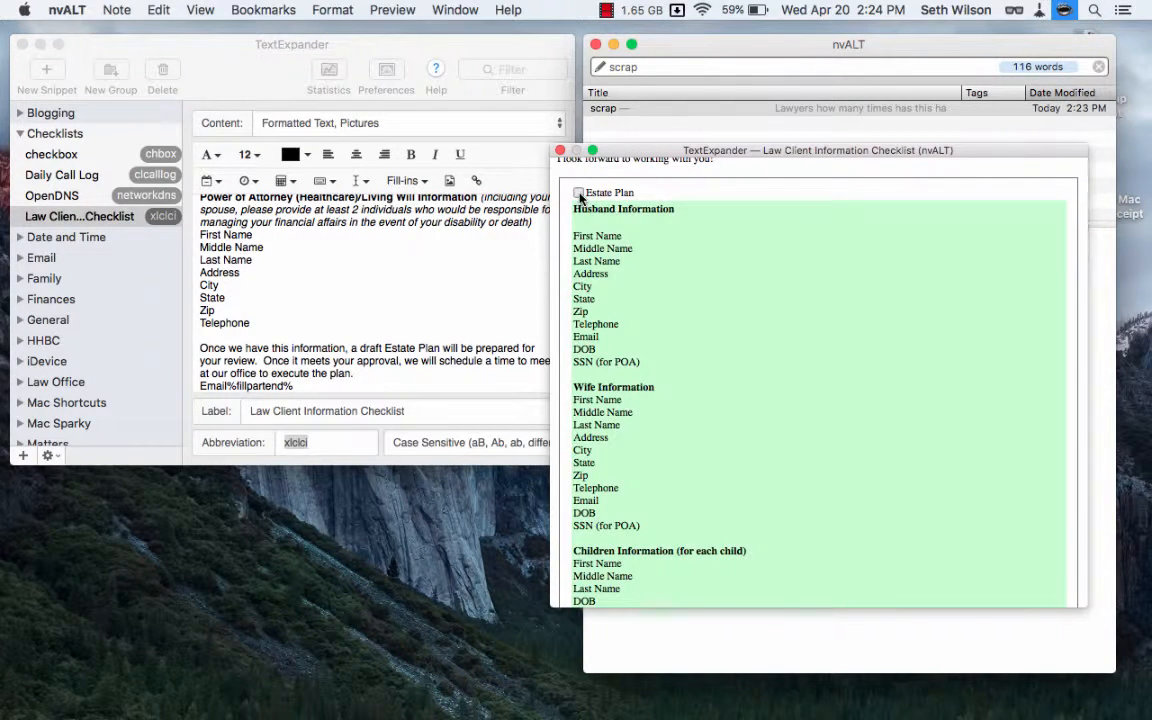
Check the completed form through to its end and insert the finished letter into the scrap note.
{"action": "scroll", "coordinate": [638, 305], "scroll_direction": "down", "scroll_amount": 15}
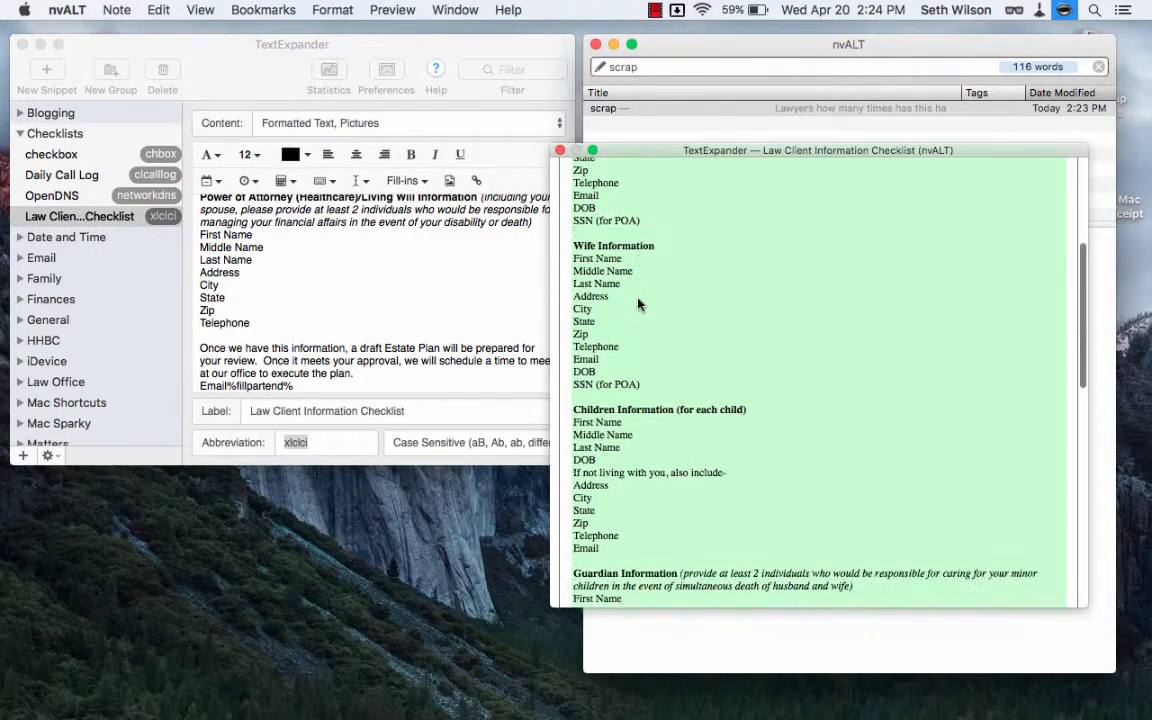
{"action": "scroll", "coordinate": [638, 305], "scroll_direction": "down", "scroll_amount": 2}
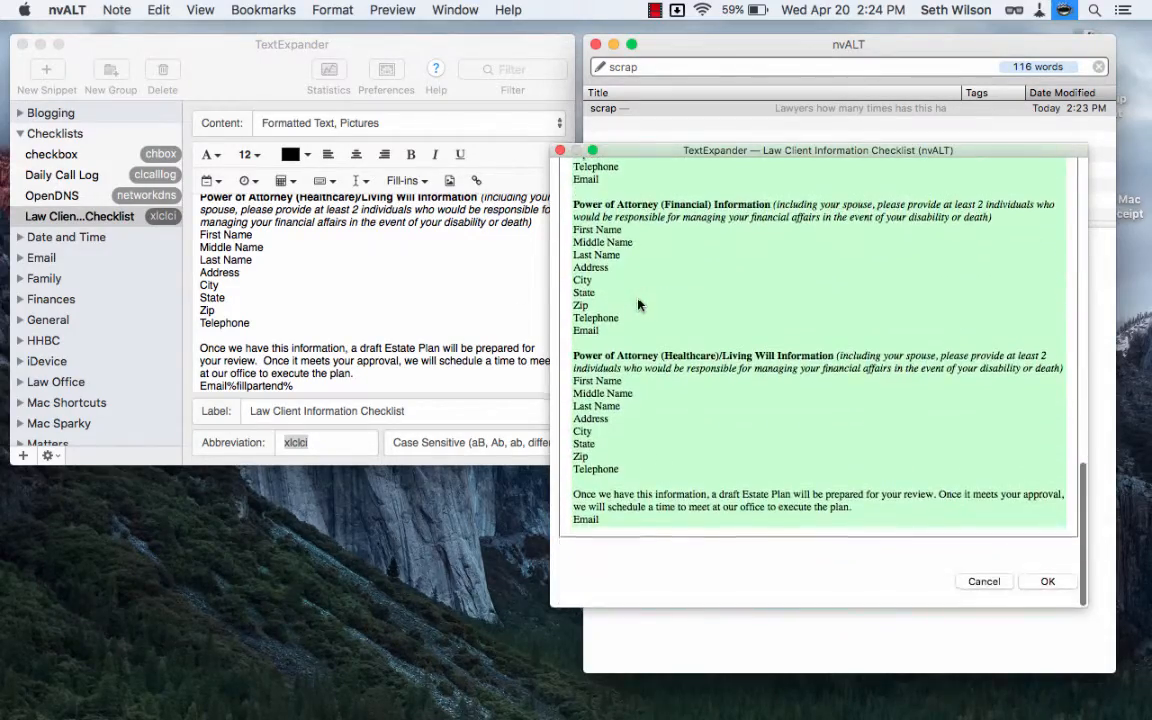
{"action": "scroll", "coordinate": [771, 293], "scroll_direction": "up", "scroll_amount": 5}
{"action": "scroll", "coordinate": [771, 293], "scroll_direction": "up", "scroll_amount": 5}
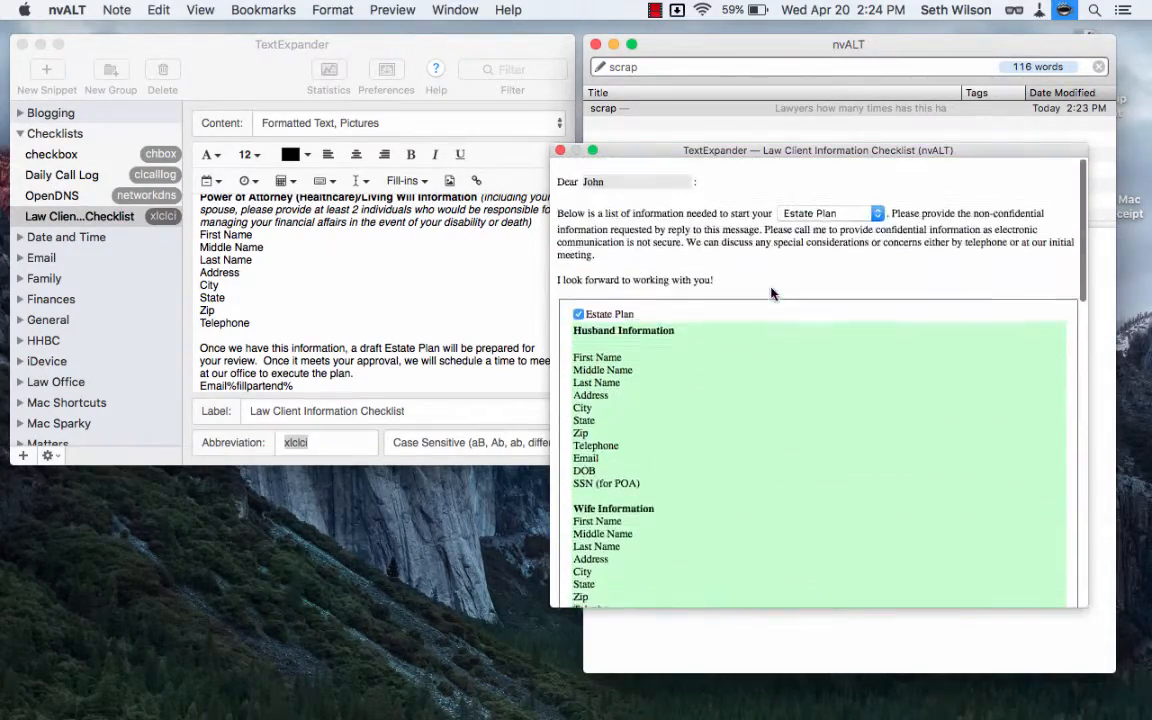
{"action": "scroll", "coordinate": [771, 293], "scroll_direction": "down", "scroll_amount": 12}
{"action": "left_click", "coordinate": [1050, 587]}
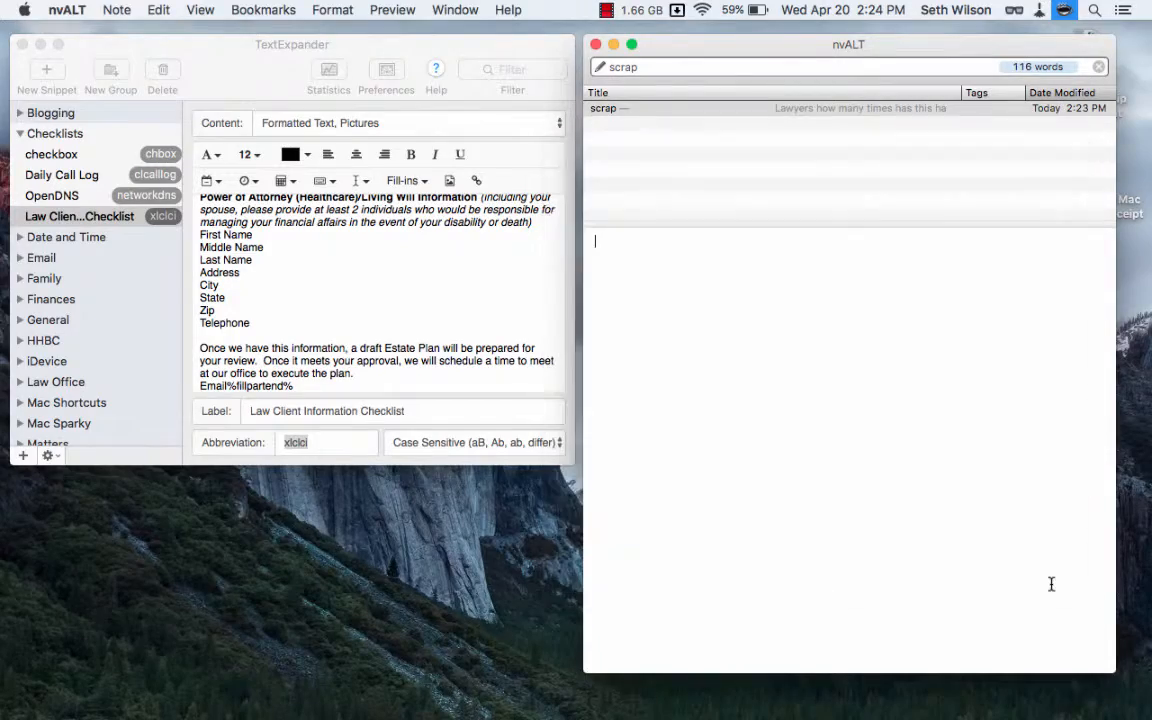
Examine the expanded letter in the scrap note from the greeting to the closing lines about the Estate Plan draft.
{"action": "scroll", "coordinate": [918, 462], "scroll_direction": "up", "scroll_amount": 2}
{"action": "scroll", "coordinate": [918, 462], "scroll_direction": "up", "scroll_amount": 10}
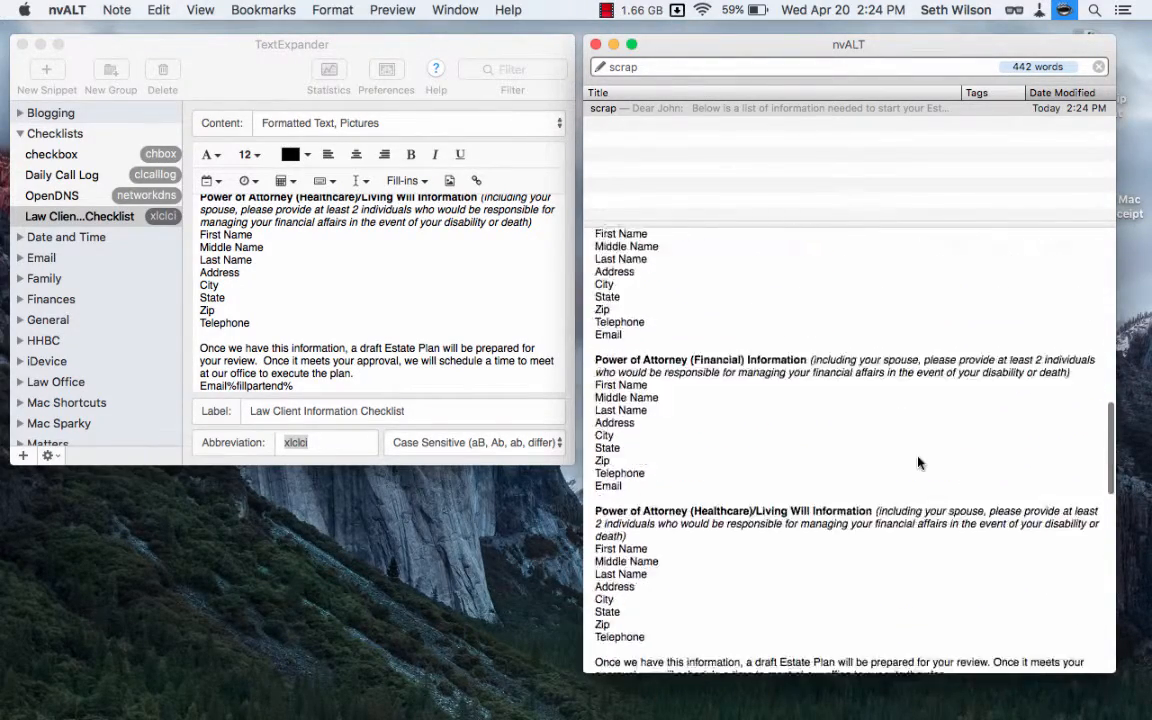
{"action": "scroll", "coordinate": [918, 462], "scroll_direction": "up", "scroll_amount": 3}
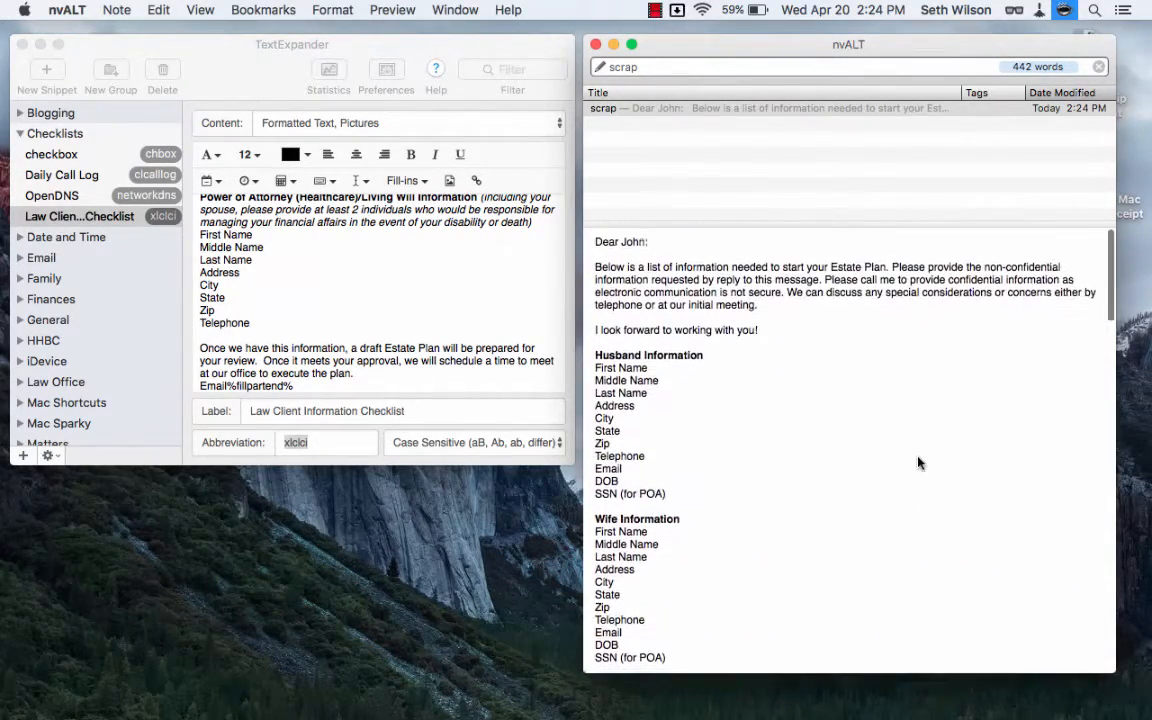
{"action": "scroll", "coordinate": [712, 350], "scroll_direction": "down", "scroll_amount": 15}
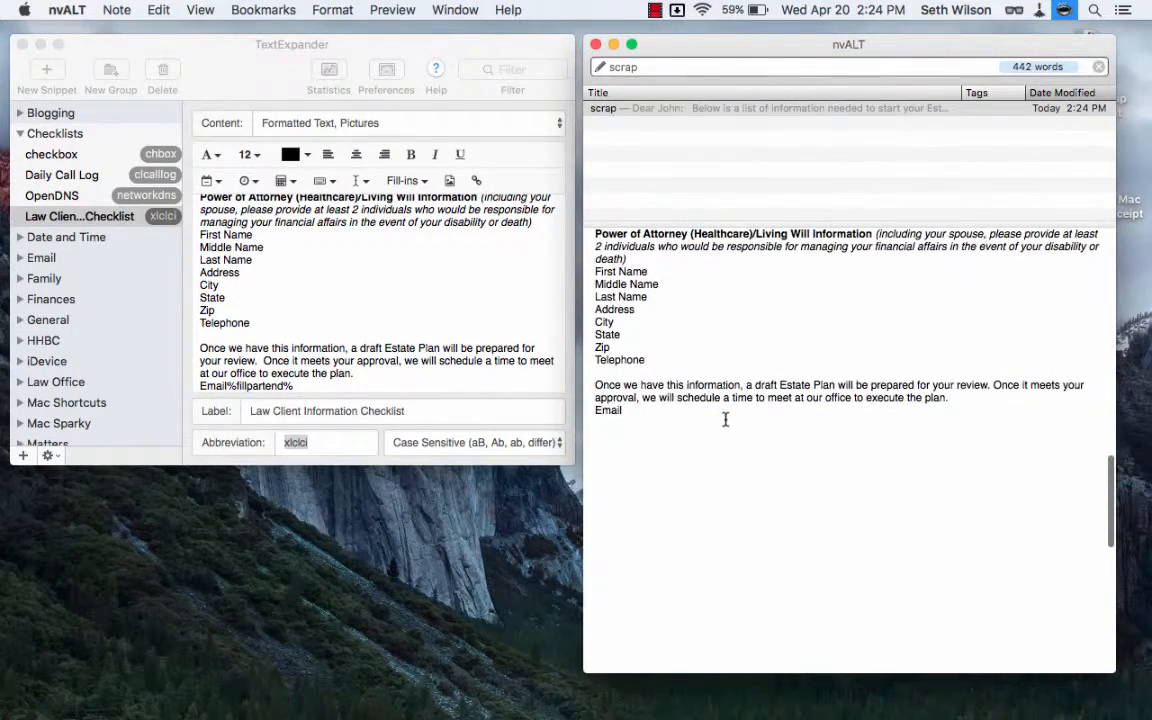
{"action": "left_click", "coordinate": [663, 414]}
{"action": "key", "text": "Left"}
{"action": "key", "text": "Left"}
{"action": "key", "text": "Left"}
{"action": "key", "text": "Left"}
{"action": "scroll", "coordinate": [694, 300], "scroll_direction": "up", "scroll_amount": 15}
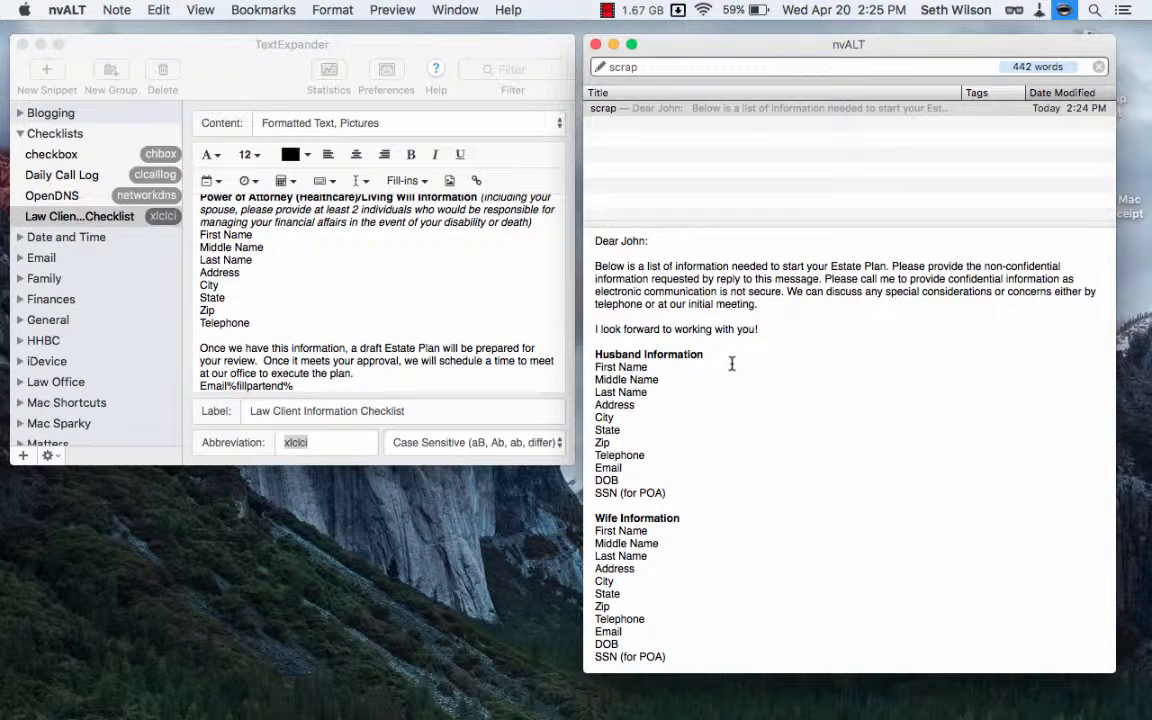
Switch back to TextExpander and inspect the letters of the Law Client Information Checklist snippet's abbreviation.
{"action": "left_click", "coordinate": [453, 265]}
{"action": "scroll", "coordinate": [456, 280], "scroll_direction": "up", "scroll_amount": 10}
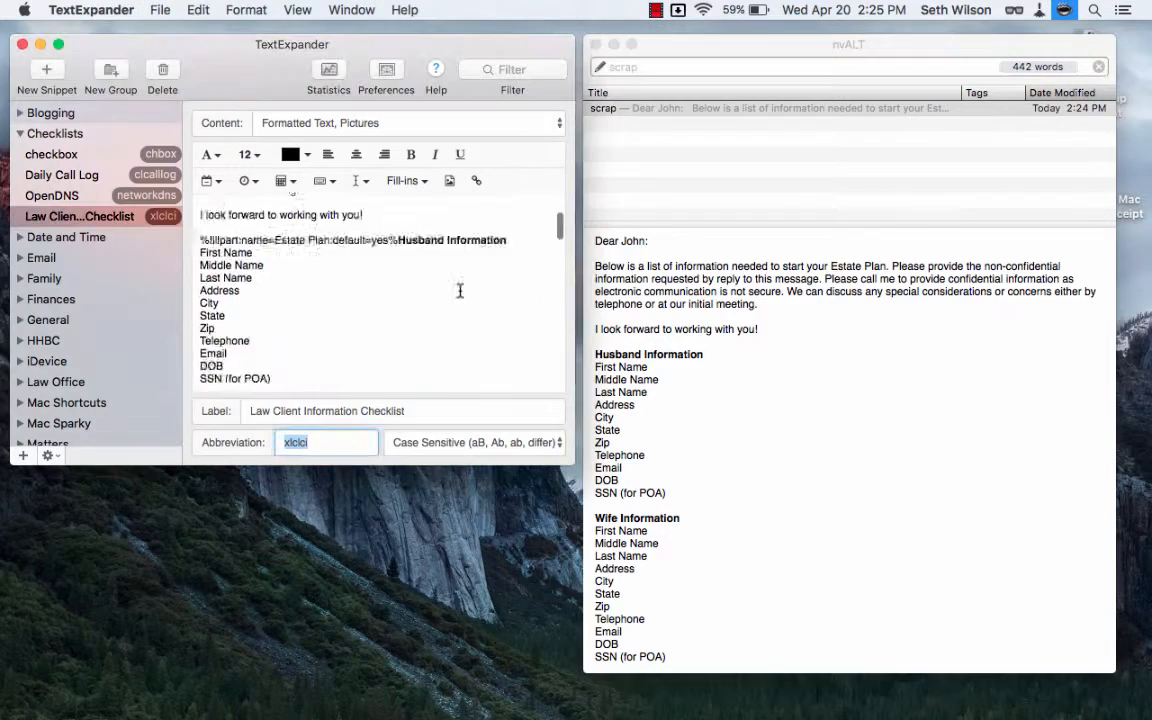
{"action": "left_click", "coordinate": [111, 220]}
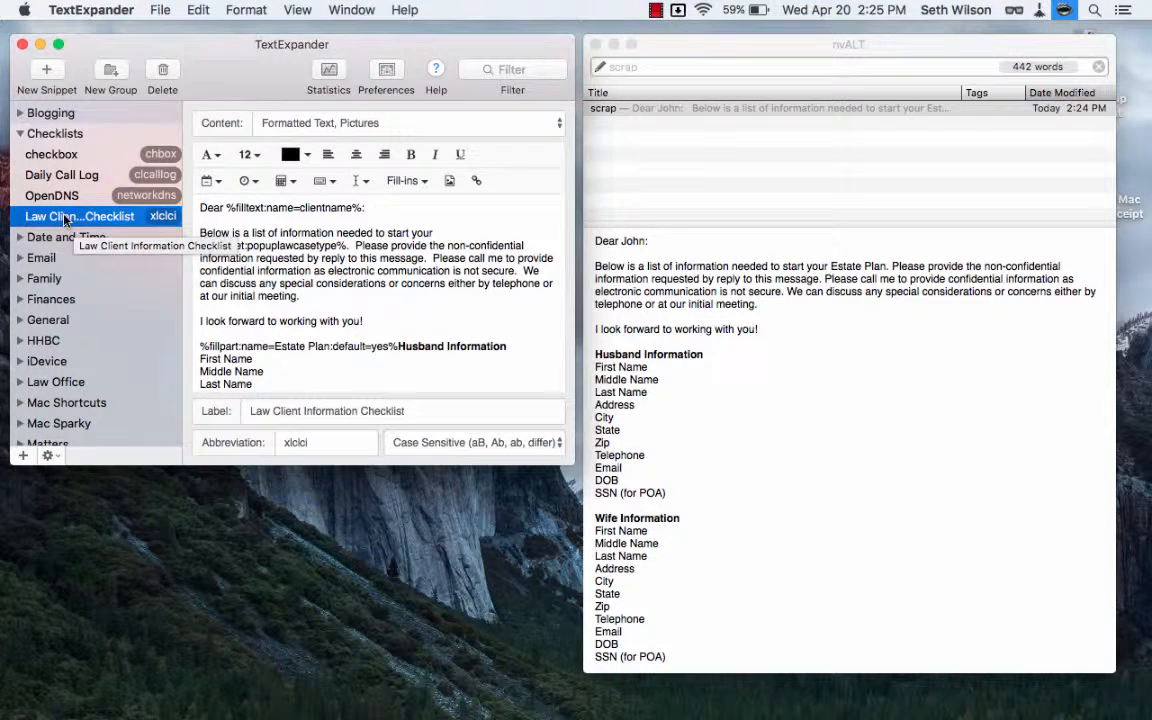
{"action": "double_click", "coordinate": [283, 442]}
{"action": "left_click", "coordinate": [290, 442]}
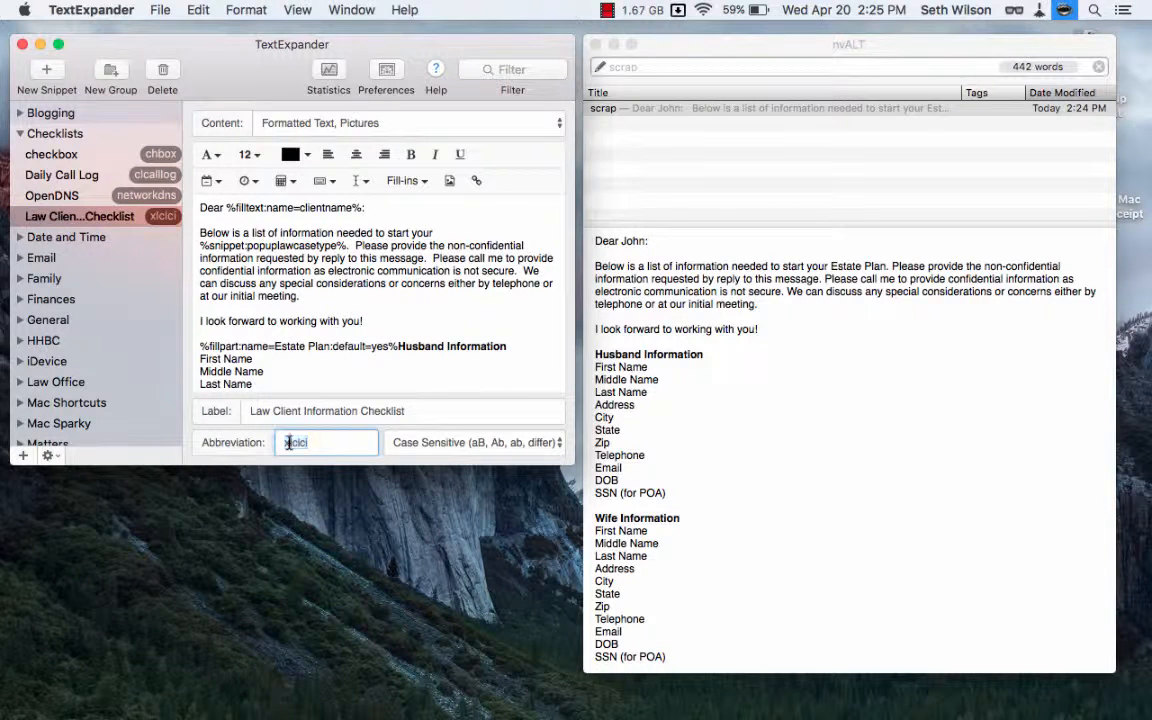
{"action": "key", "text": "Left"}
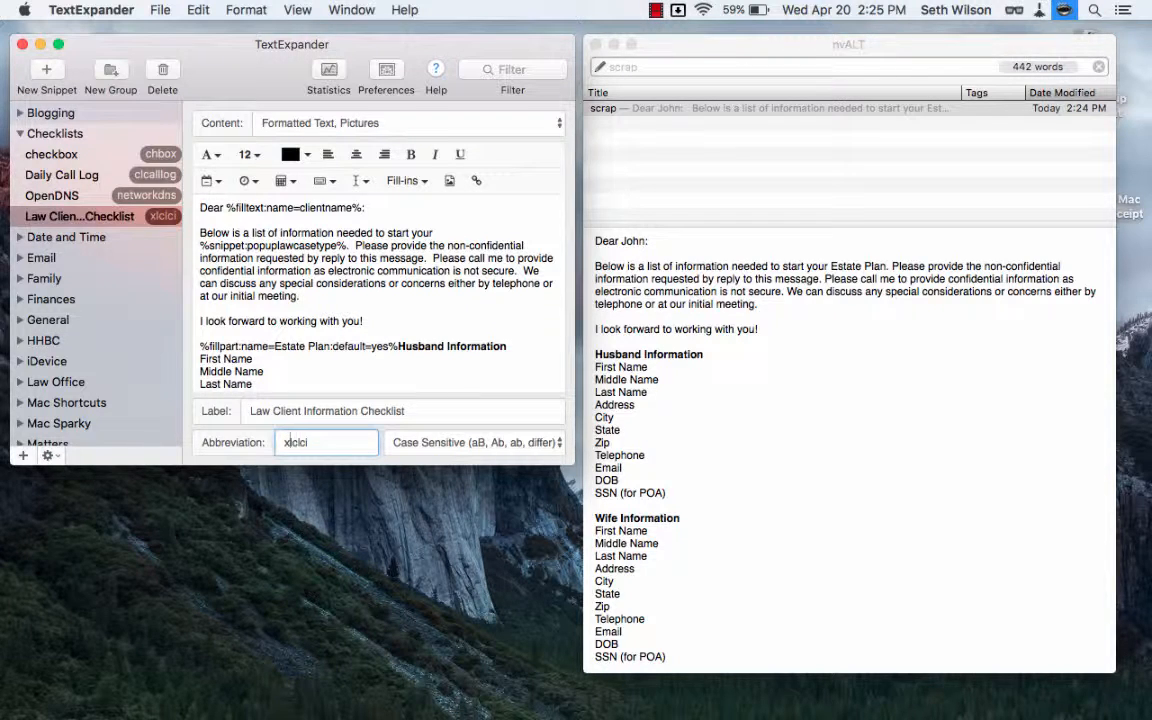
{"action": "key", "text": "Right"}
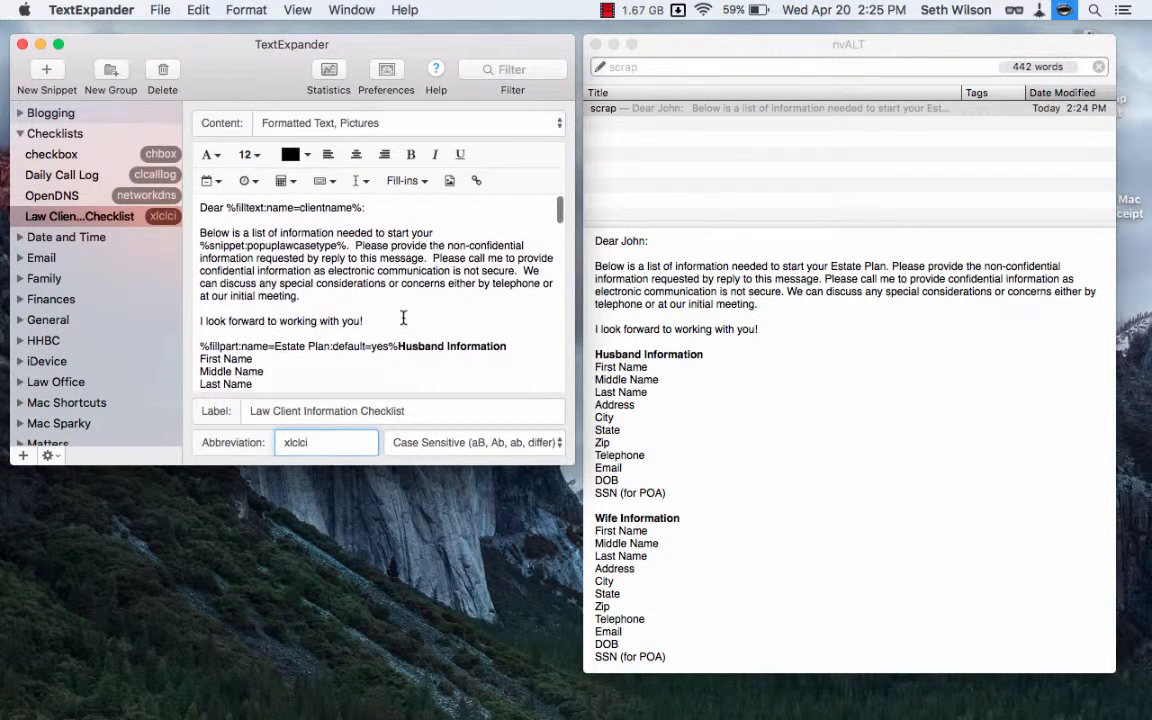
Inspect the settings of the clientname single-line fill-in in the snippet's greeting and close them without changes.
{"action": "scroll", "coordinate": [403, 318], "scroll_direction": "down", "scroll_amount": 3}
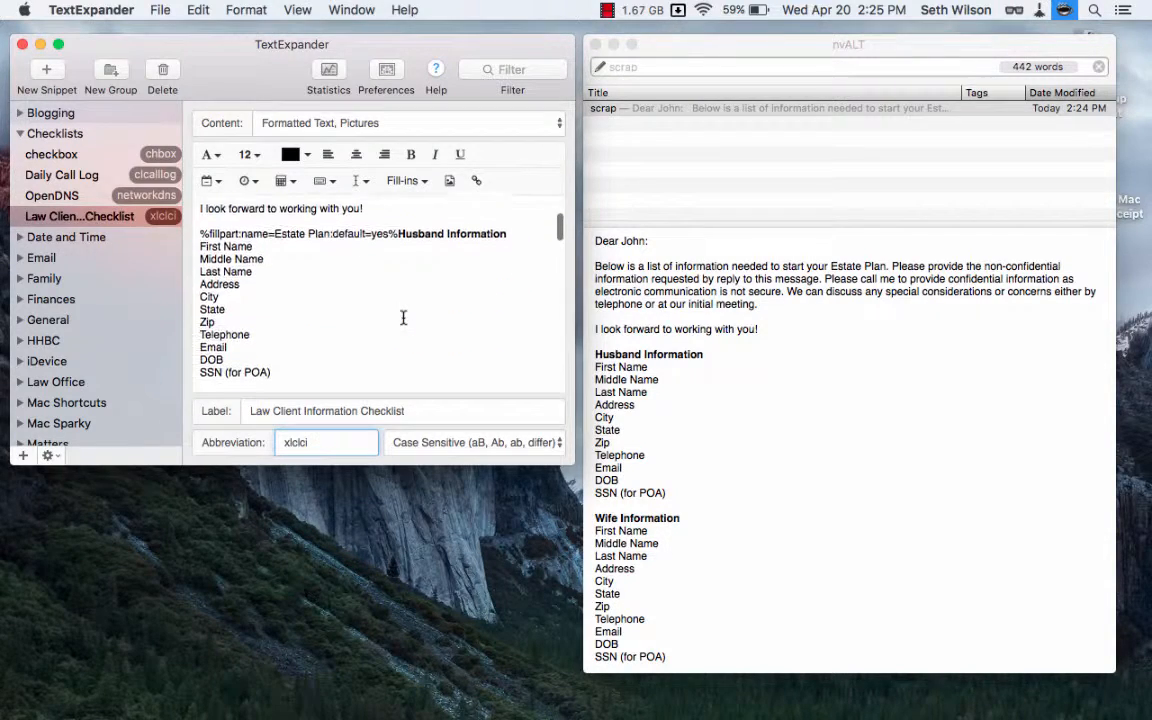
{"action": "scroll", "coordinate": [403, 318], "scroll_direction": "up", "scroll_amount": 3}
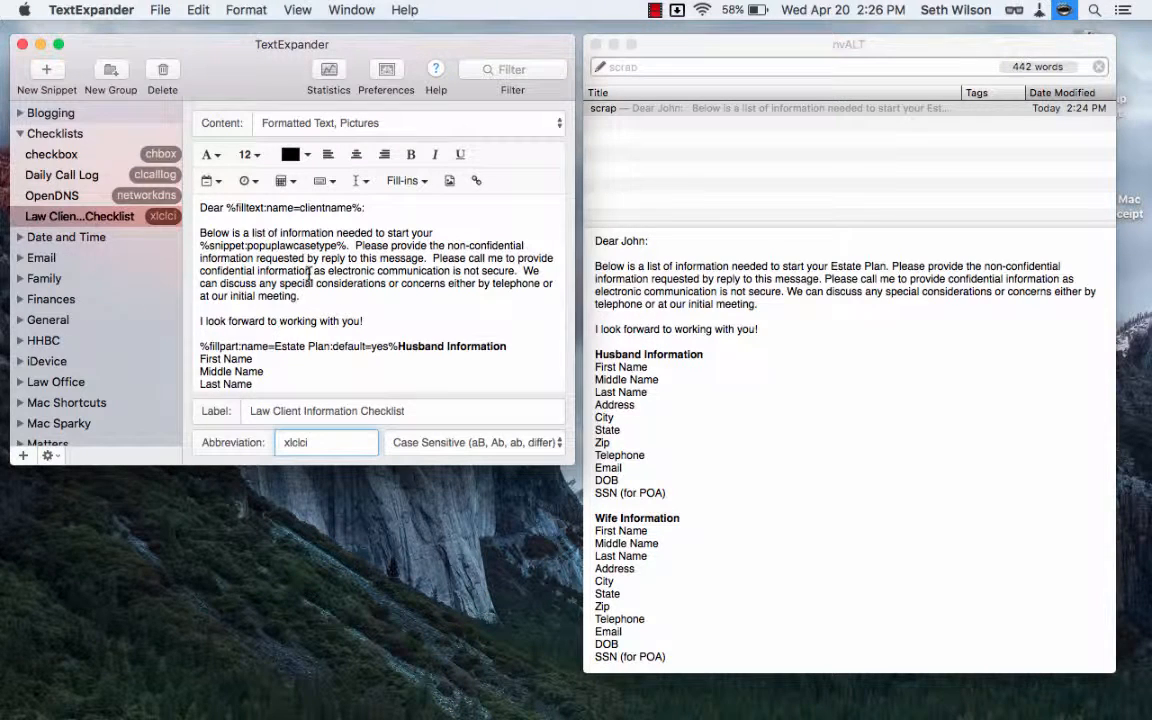
{"action": "double_click", "coordinate": [228, 207]}
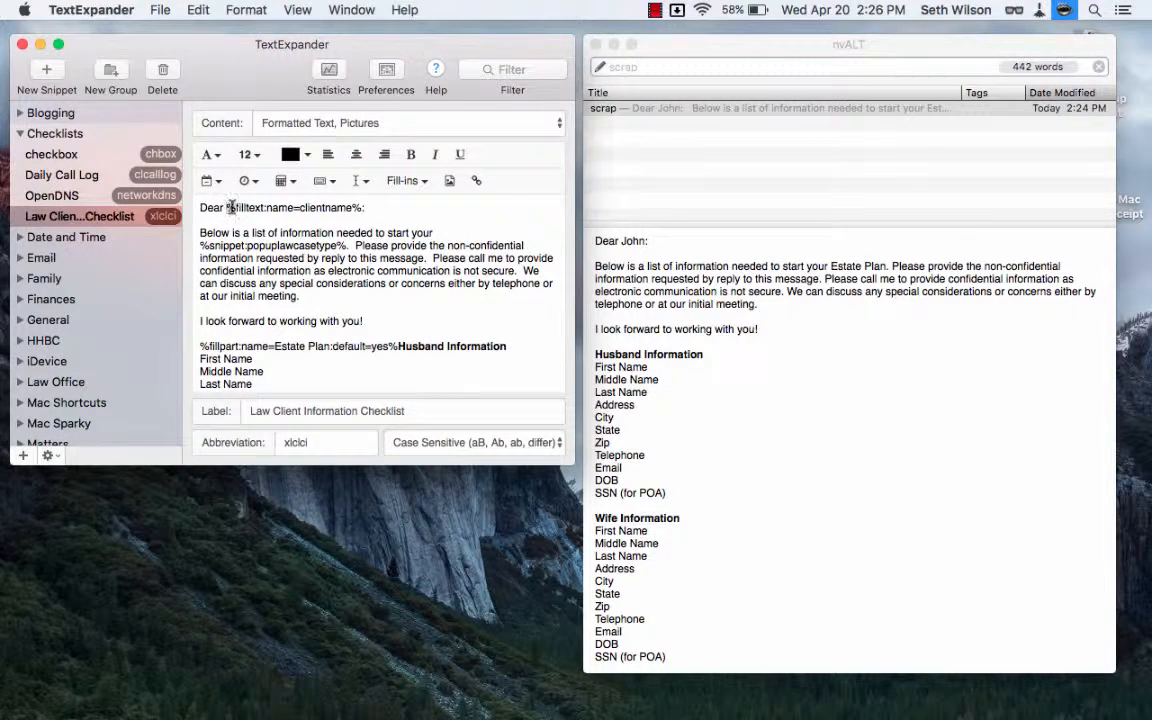
{"action": "double_click", "coordinate": [357, 207]}
{"action": "double_click", "coordinate": [357, 207]}
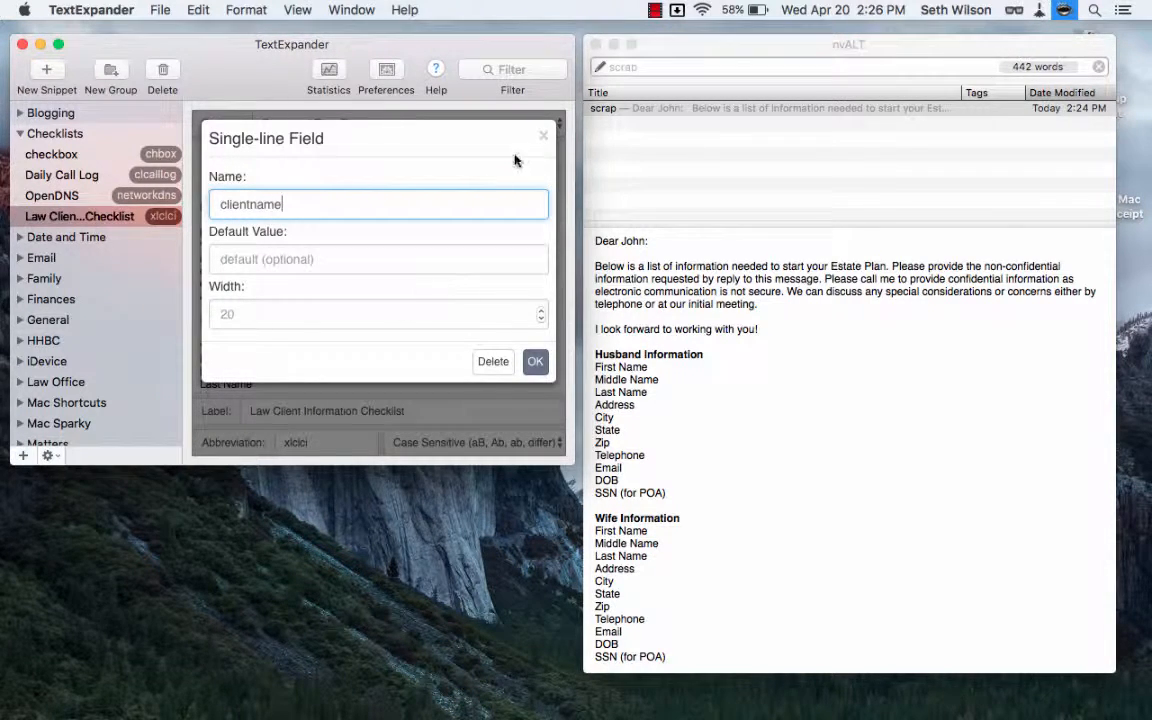
{"action": "left_click", "coordinate": [542, 140]}
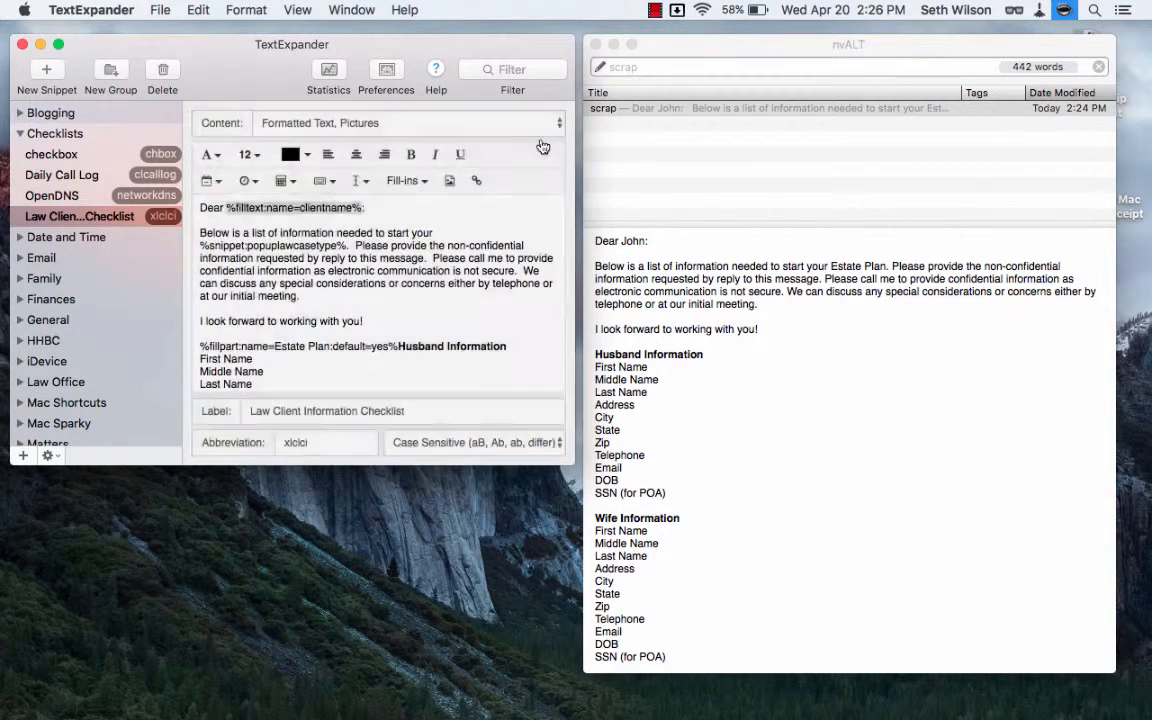
Examine the nested case type snippet and the optional Estate Plan section from its start marker to its end marker.
{"action": "scroll", "coordinate": [406, 311], "scroll_direction": "down", "scroll_amount": 2}
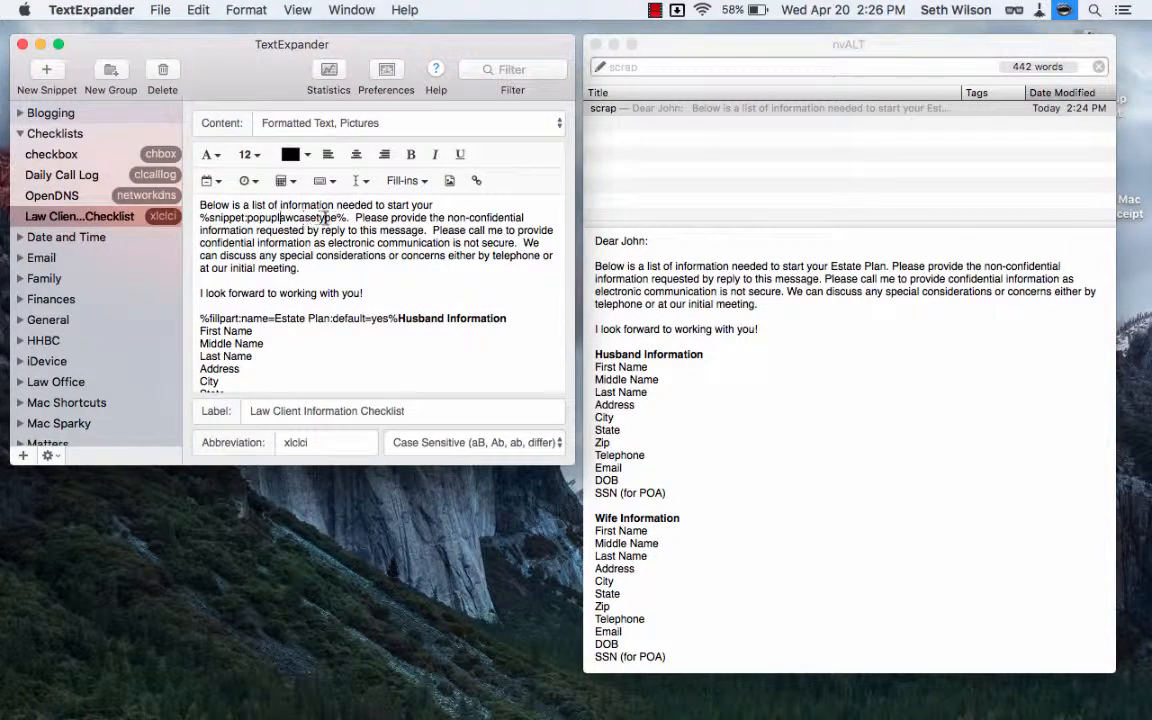
{"action": "scroll", "coordinate": [392, 262], "scroll_direction": "down", "scroll_amount": 2}
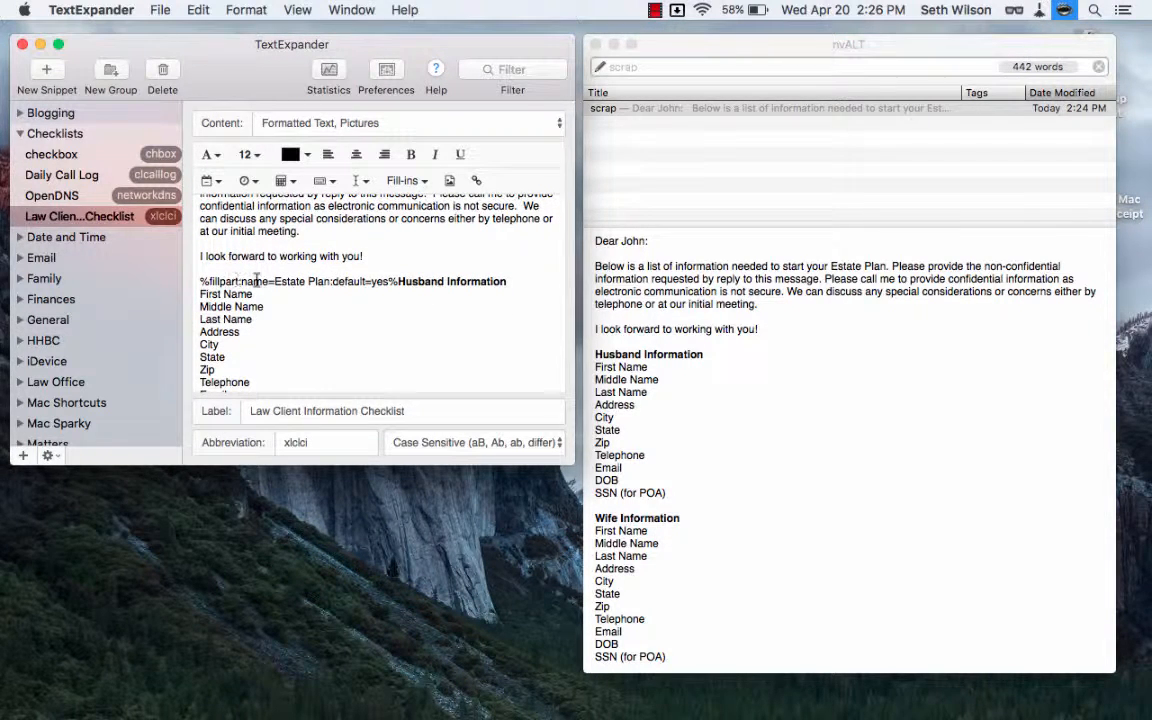
{"action": "scroll", "coordinate": [303, 287], "scroll_direction": "down", "scroll_amount": 15}
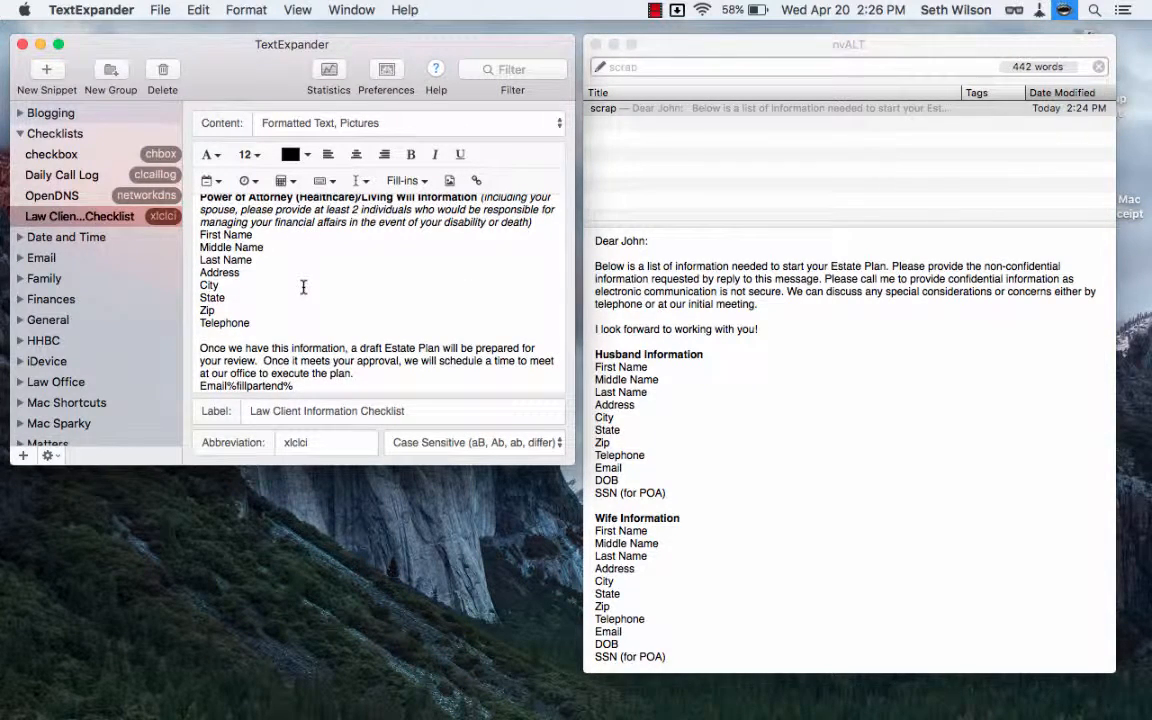
{"action": "scroll", "coordinate": [303, 287], "scroll_direction": "up", "scroll_amount": 10}
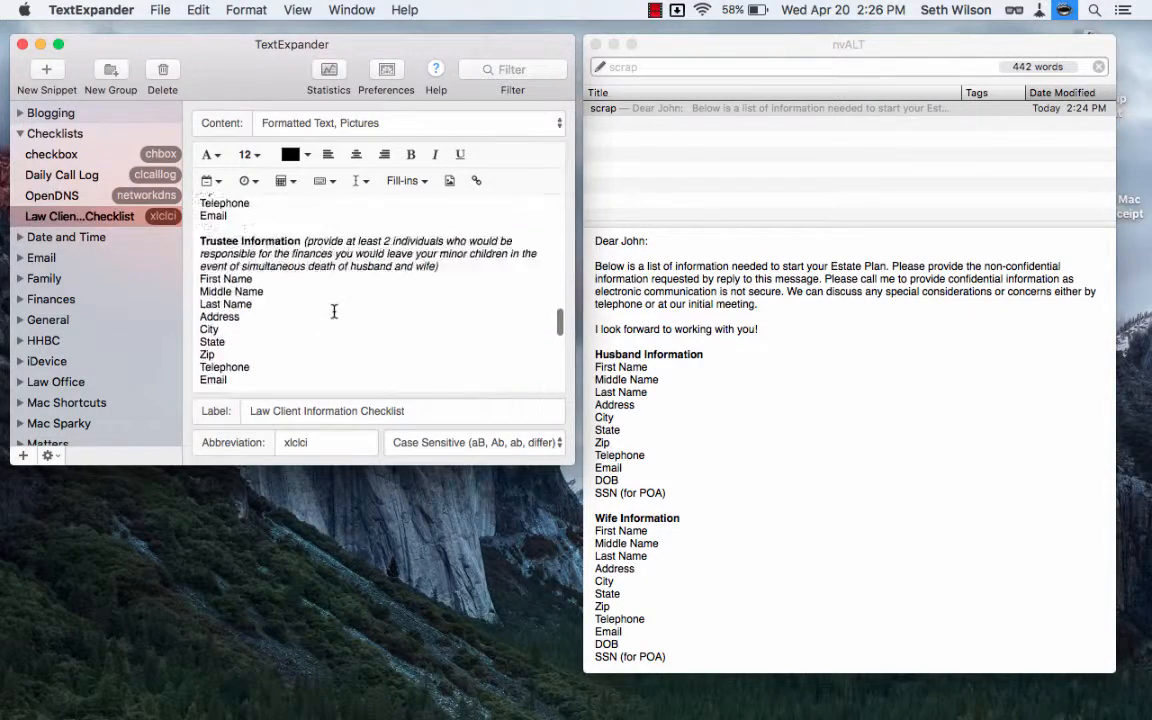
{"action": "scroll", "coordinate": [334, 312], "scroll_direction": "up", "scroll_amount": 10}
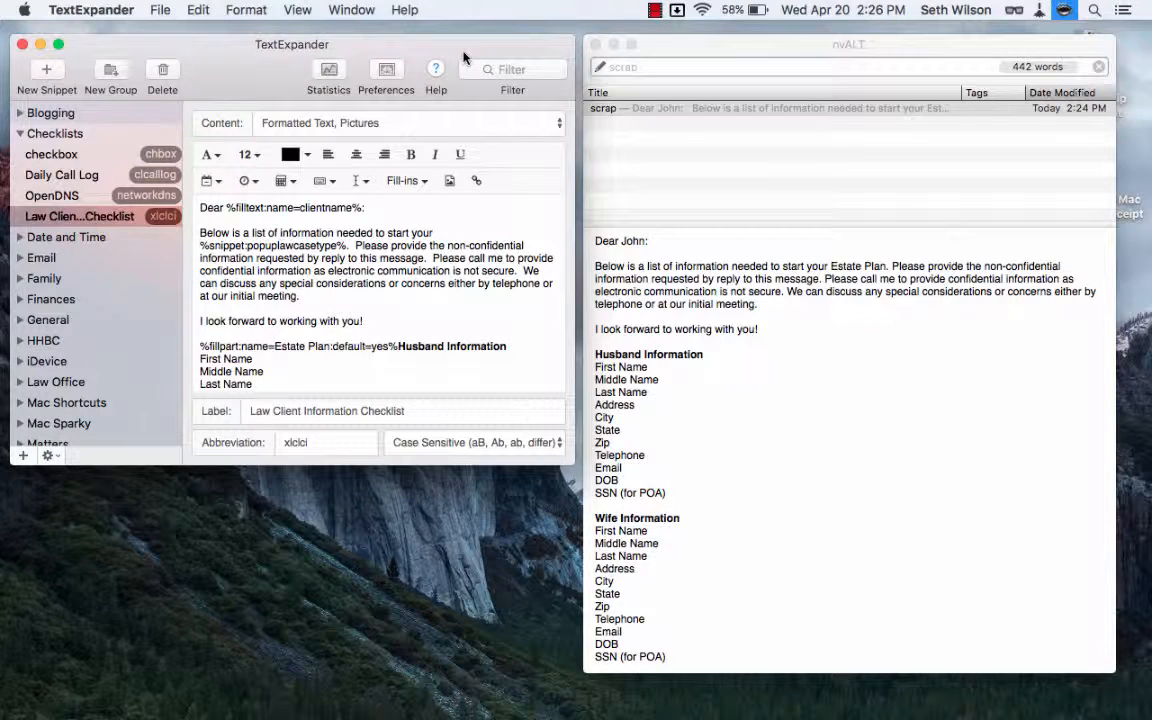
{"action": "left_click", "coordinate": [655, 10]}
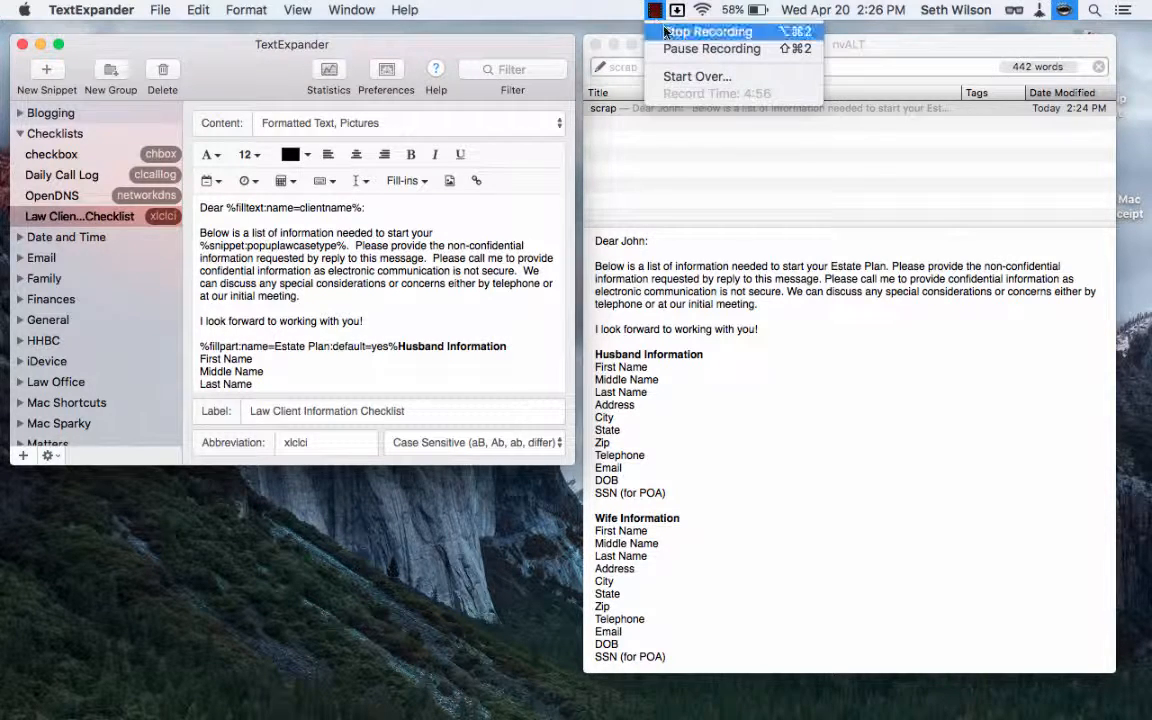